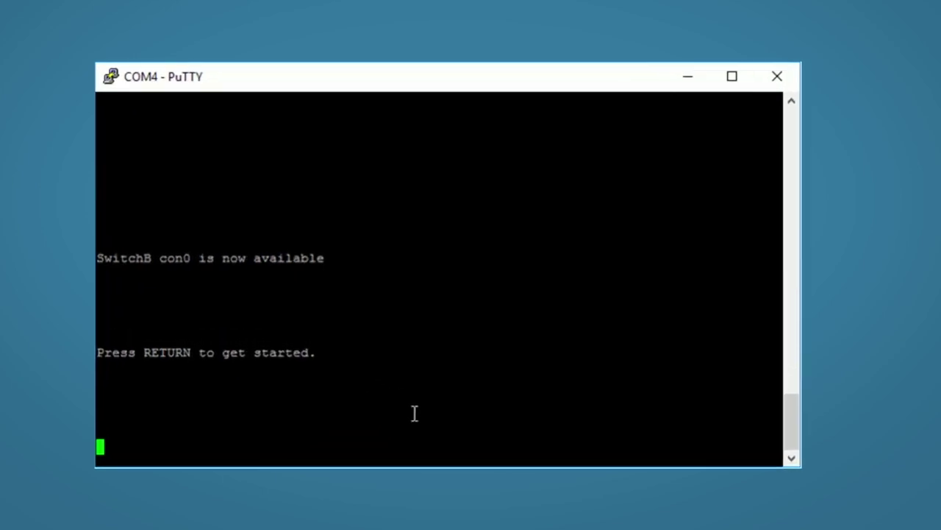
Step: On SwitchB, enter privileged EXEC mode and then global configuration mode
key(Return)
text(ena)
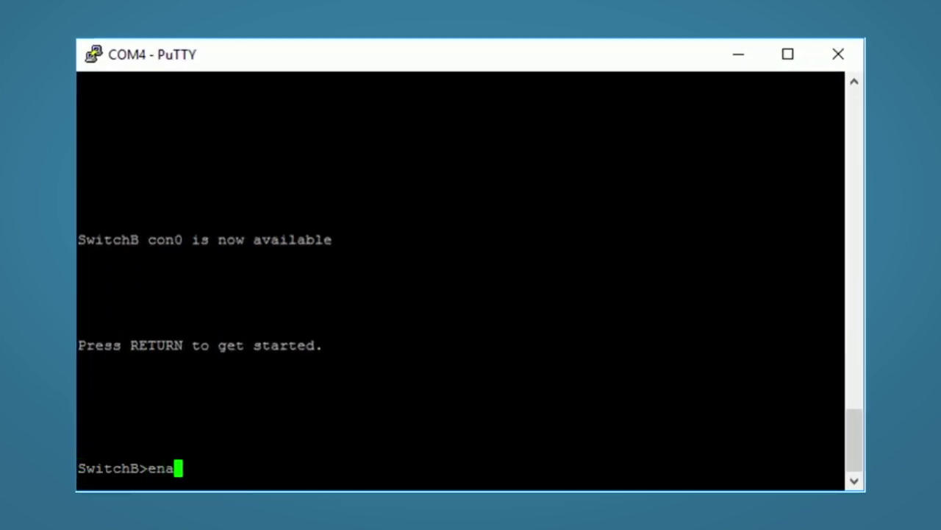
key(Tab)
key(Return)
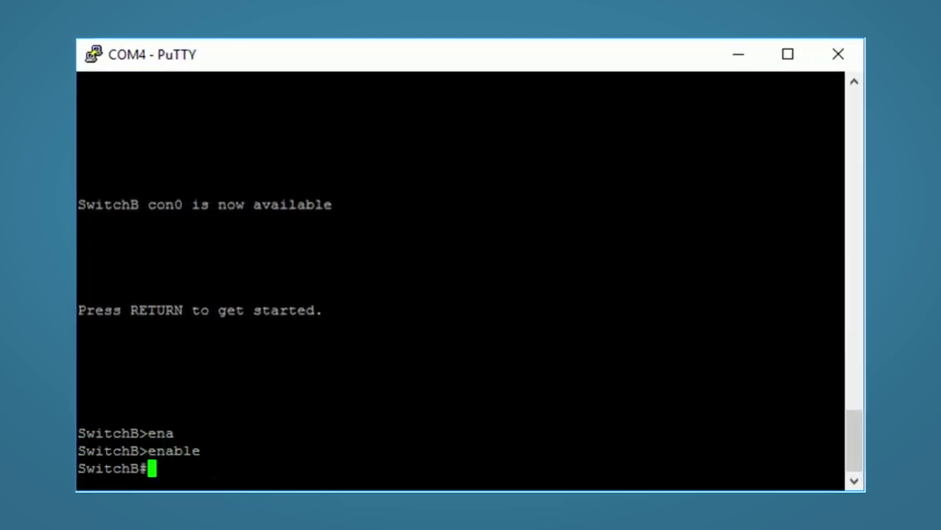
text(confi)
key(Tab)
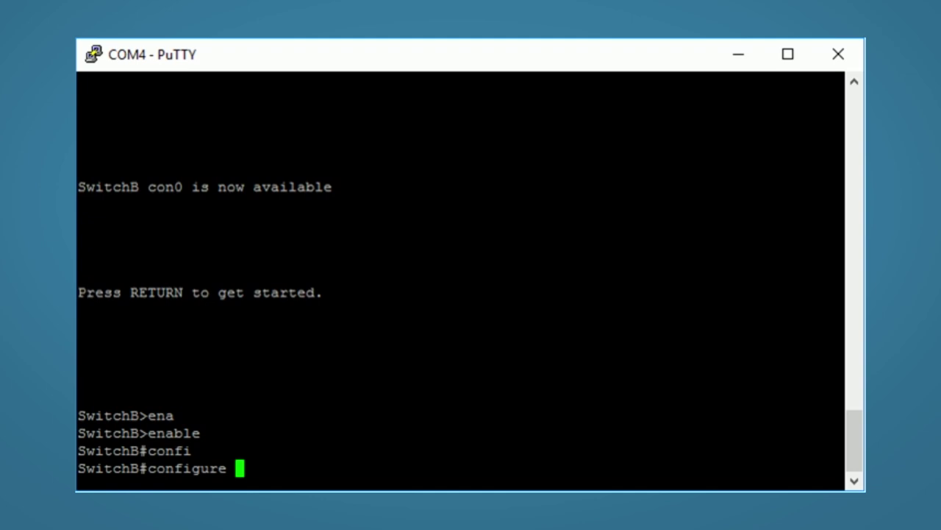
text(ter)
key(Tab)
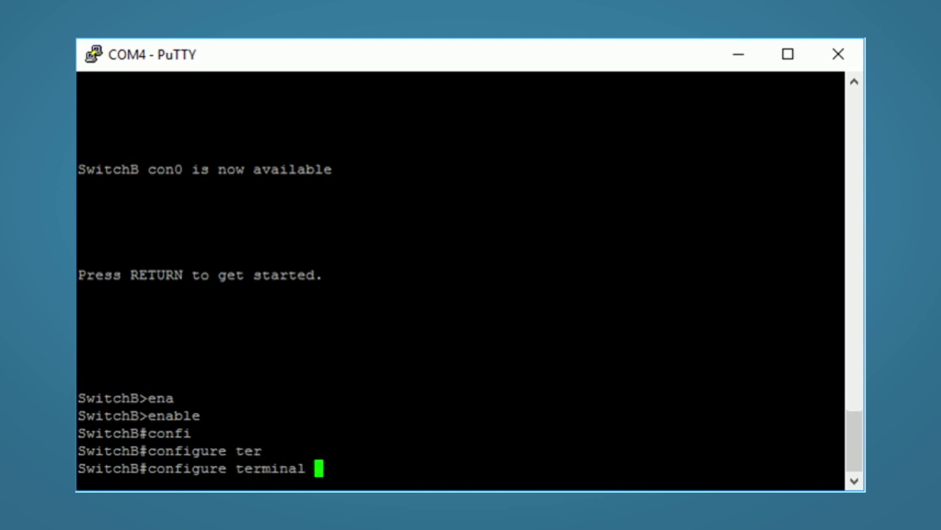
key(Return)
Step: Select the interface range FastEthernet 0/1 - 2 on SwitchB
text(inter)
key(Tab)
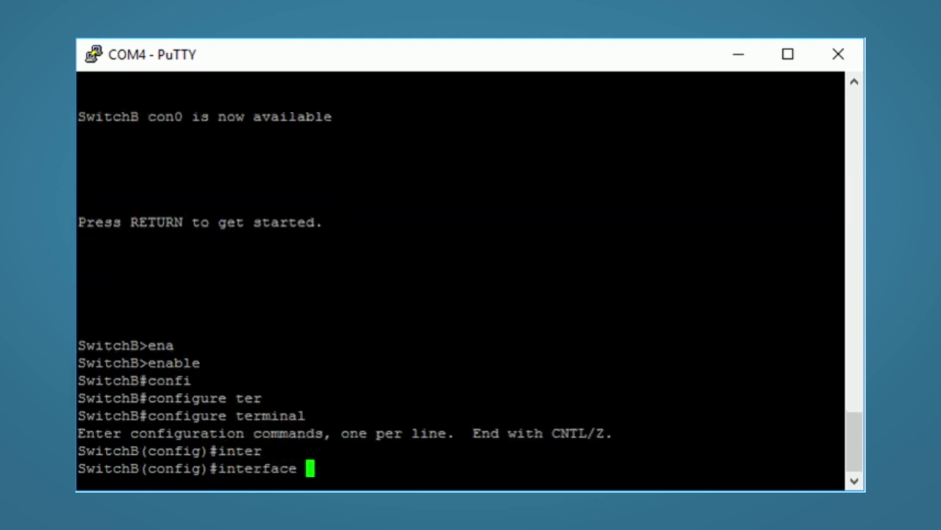
text(ran)
key(Tab)
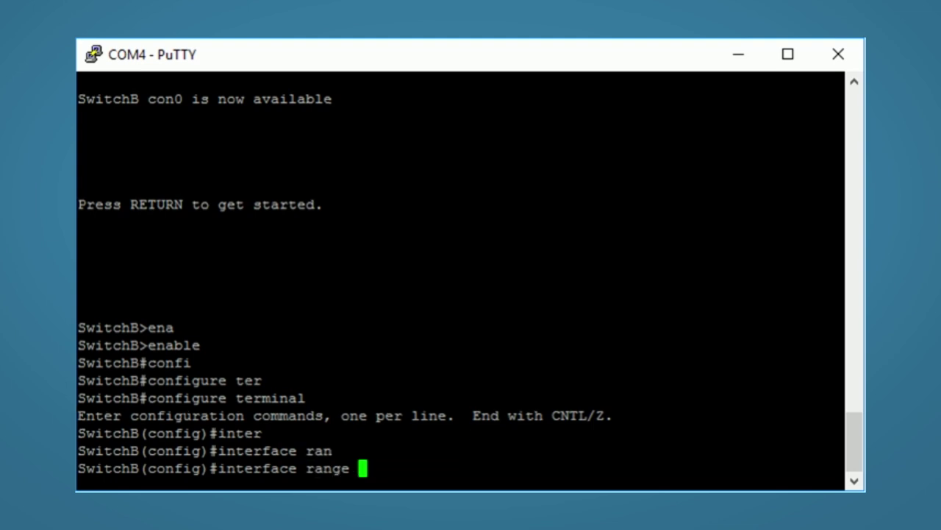
text(fas)
key(Tab)
text(0)
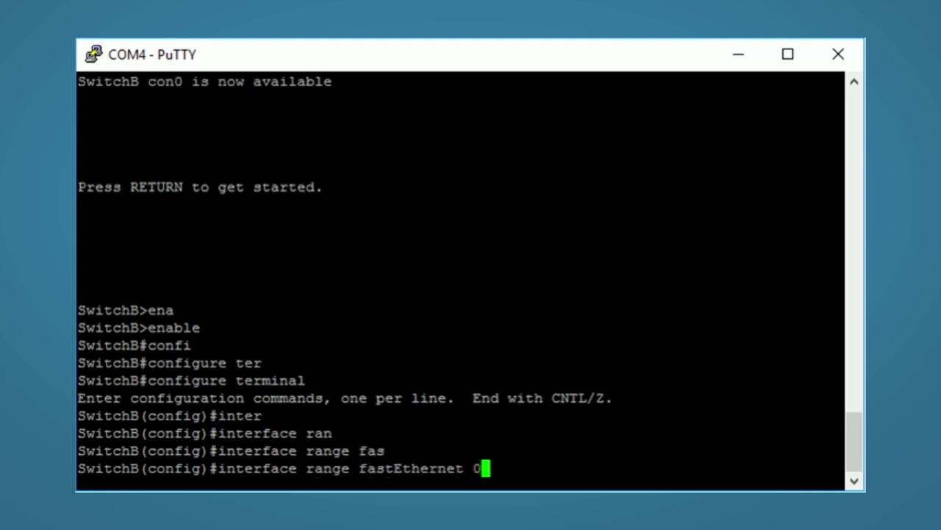
text(/1 - 2)
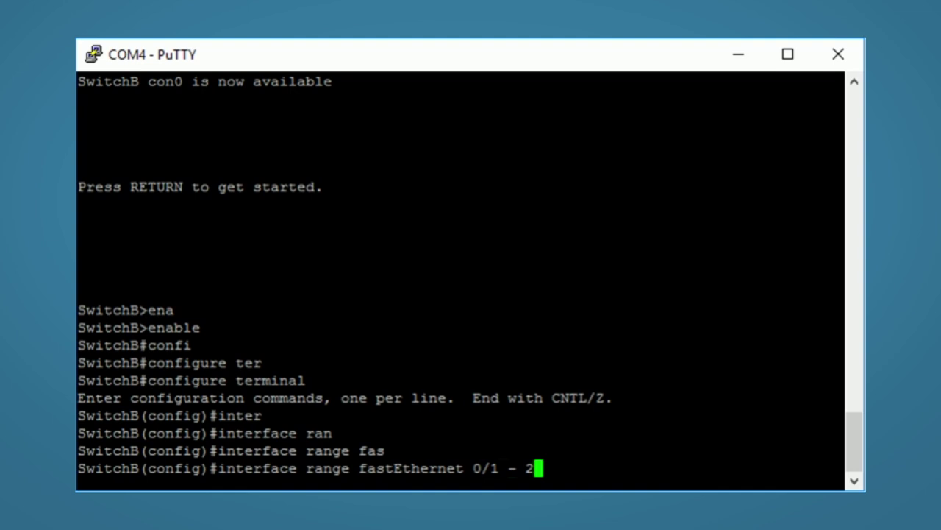
key(Return)
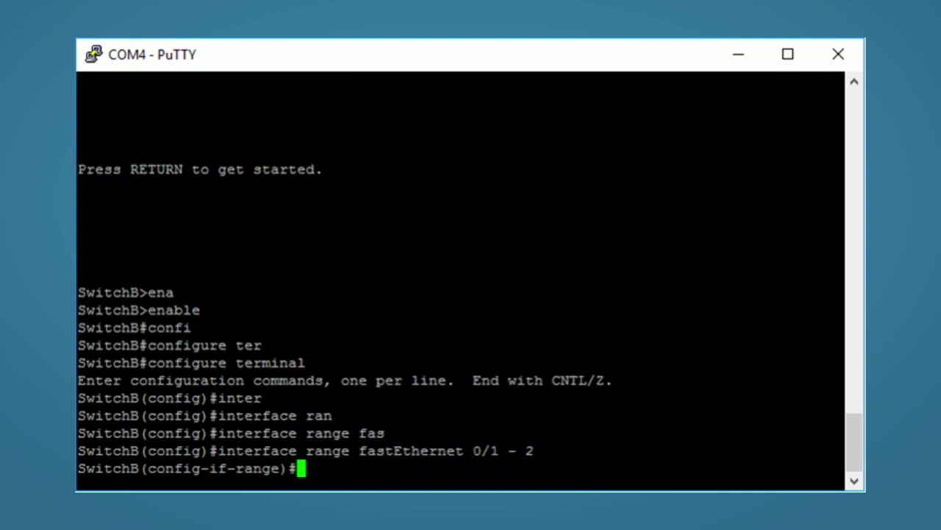
Step: Assign both ports to channel-group 1 in LACP active mode, after listing the available modes
text(cha)
key(Tab)
text(gr)
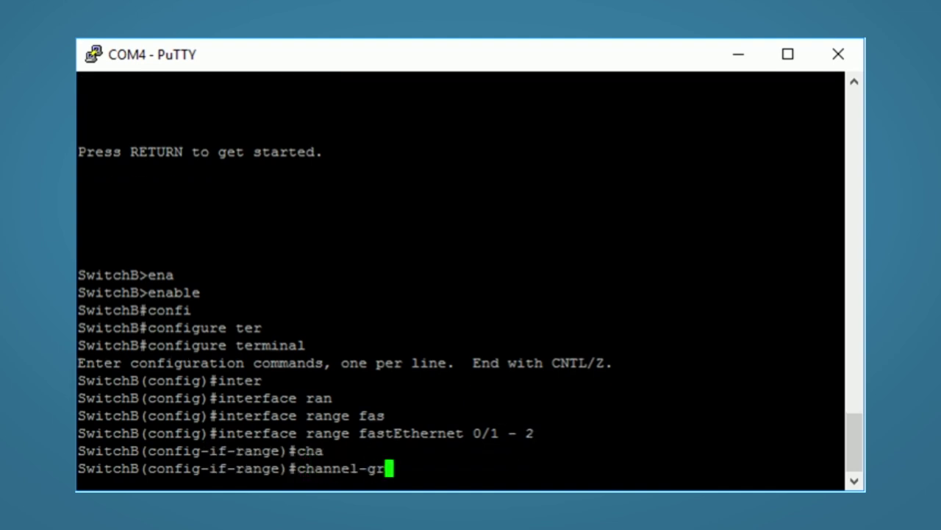
key(Tab)
text(1)
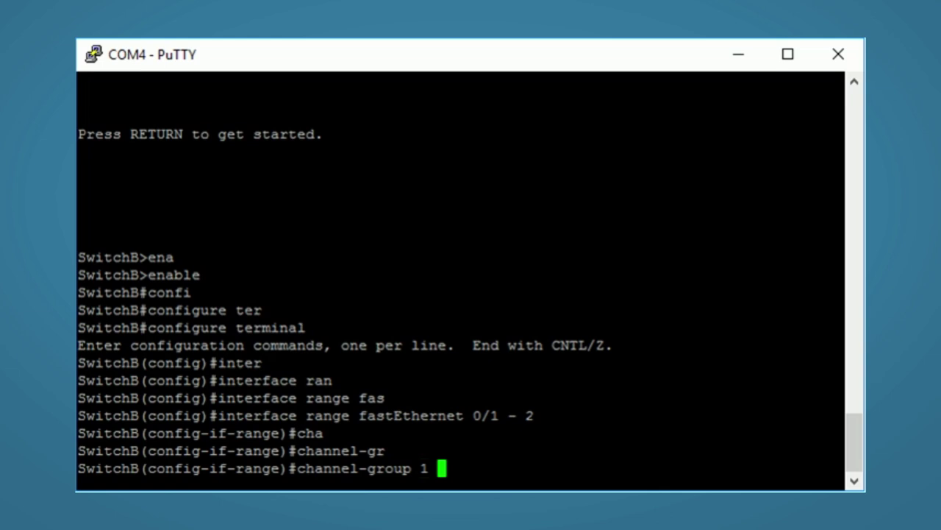
text(mode)
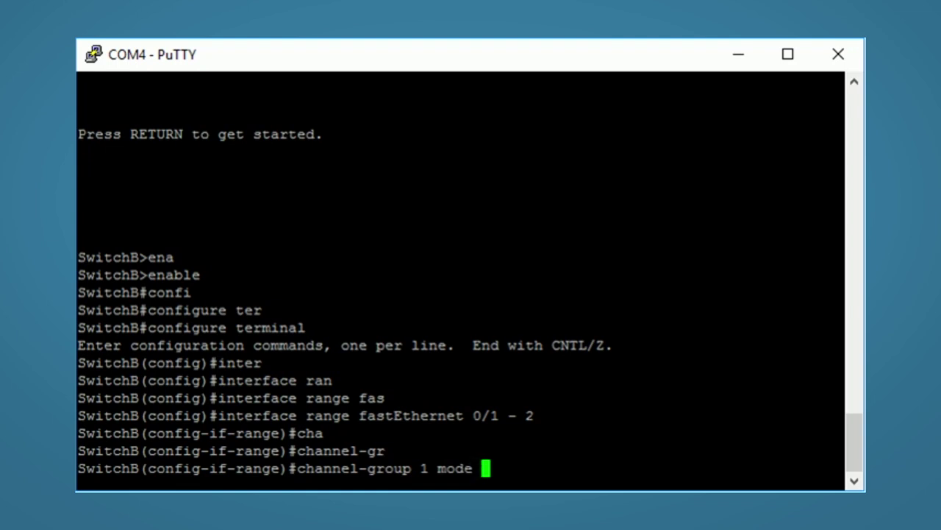
text( ?)
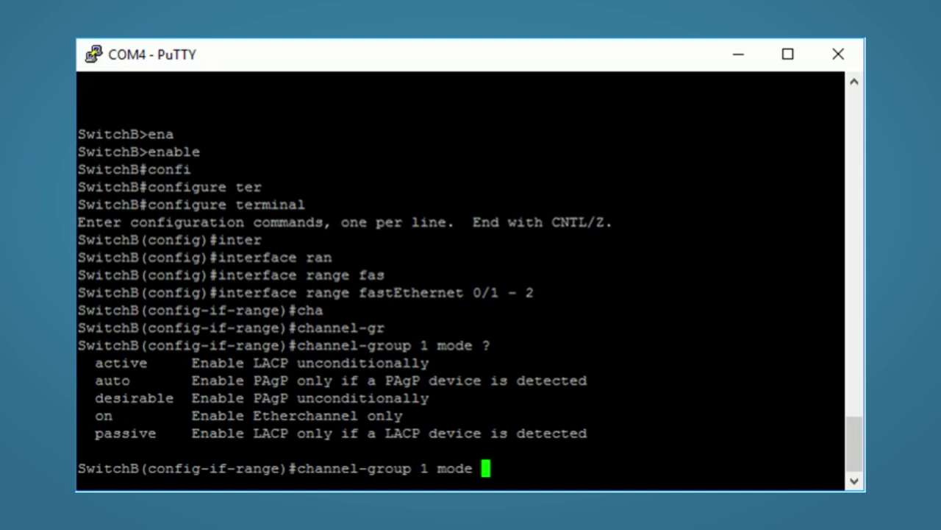
text(ac)
key(Tab)
key(Return)
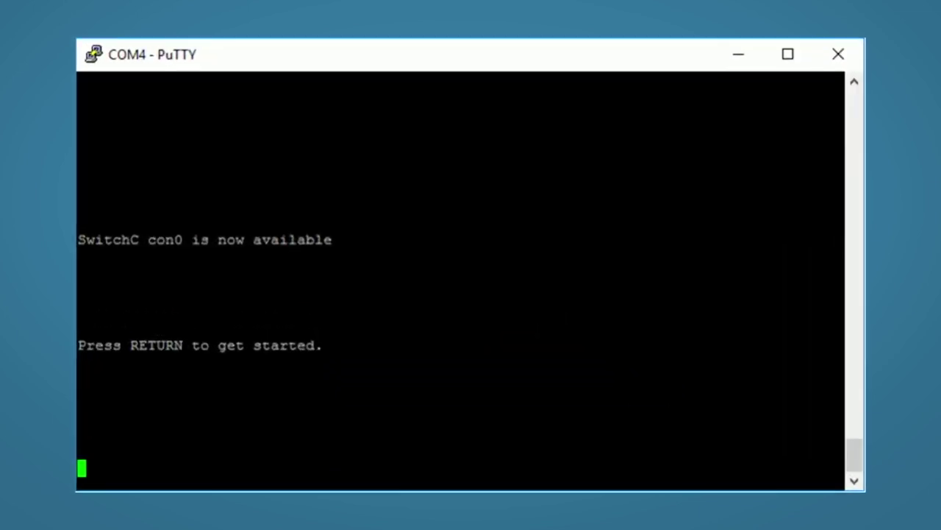
Step: On SwitchC, enter privileged EXEC mode and then global configuration mode
key(Return)
text(en)
key(Tab)
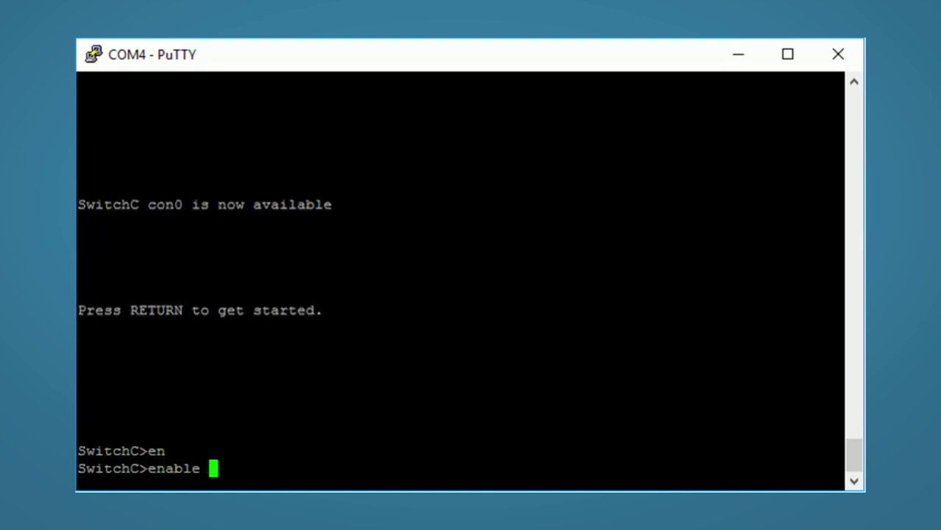
key(Return)
text(conf)
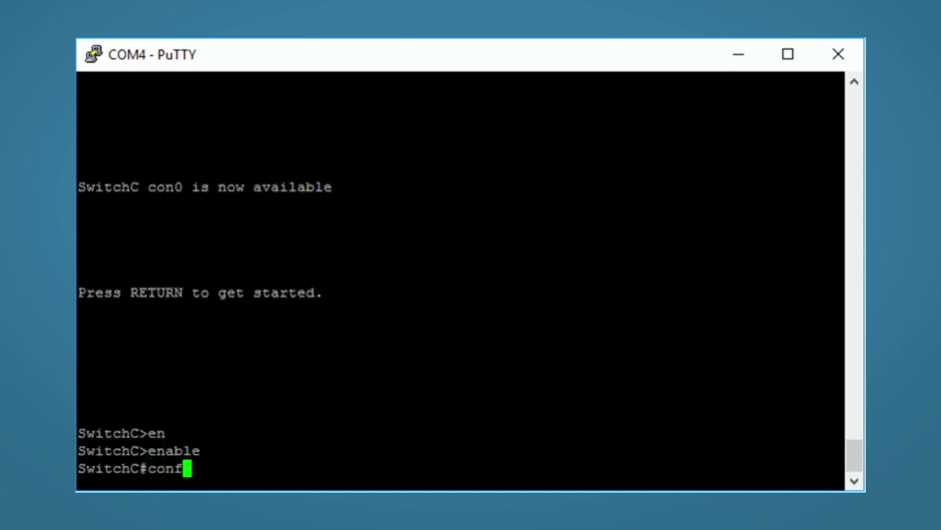
key(Tab)
text(ter)
key(Tab)
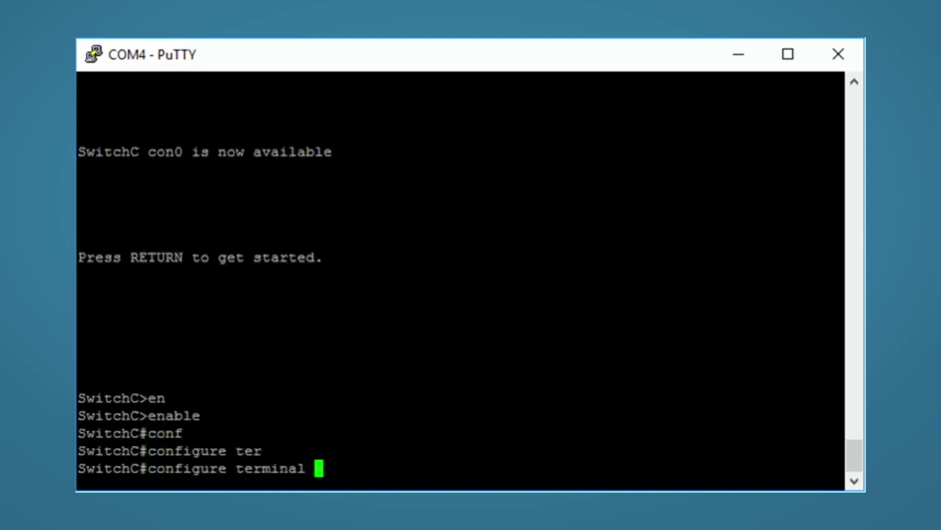
key(Return)
Step: Select the interface range FastEthernet 0/1 - 2 on SwitchC
text(inter)
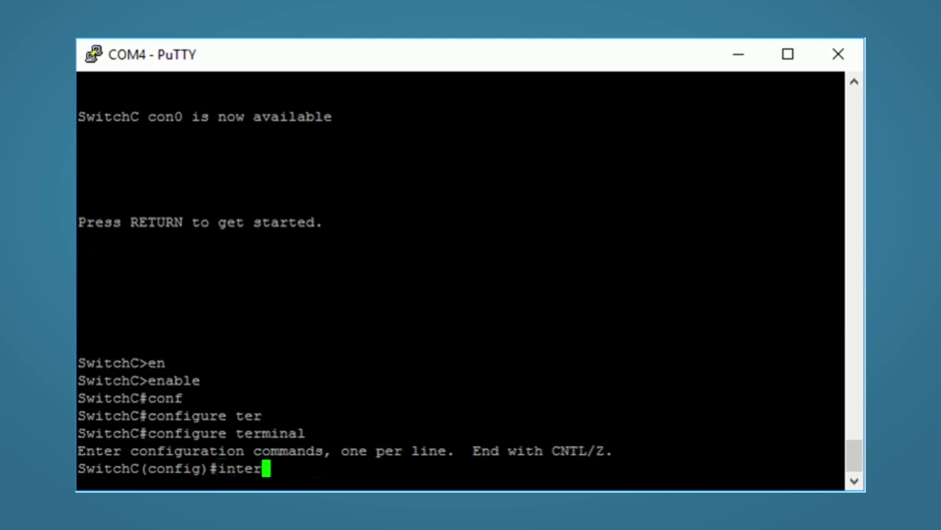
key(Tab)
text(r)
key(Tab)
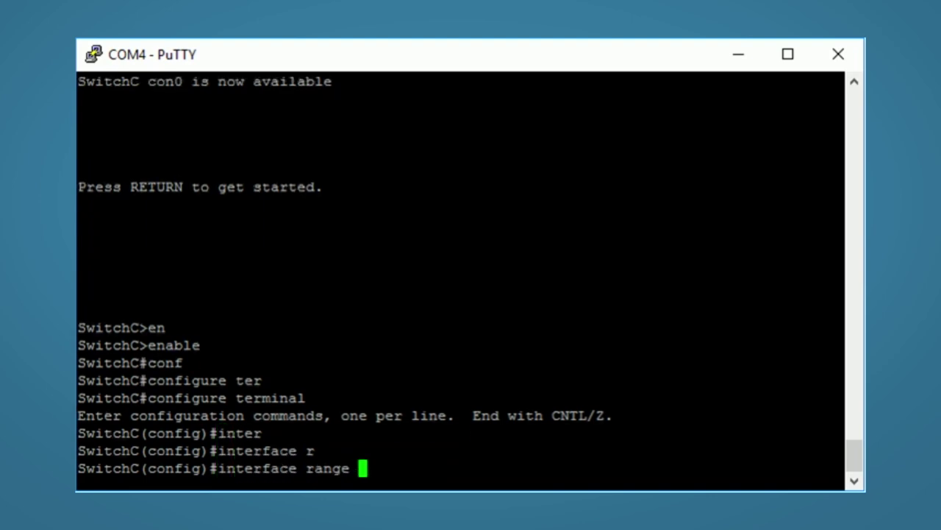
text(fas)
key(Tab)
text(0/1 - )
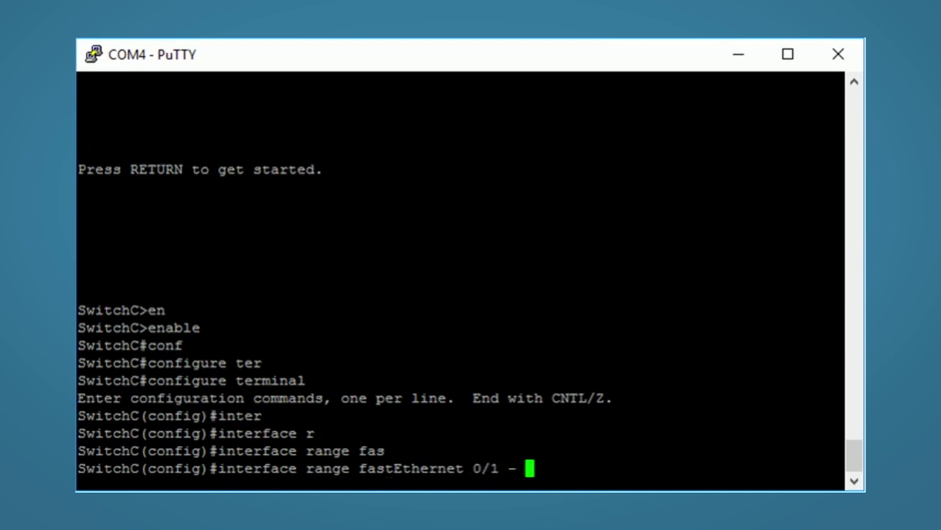
text(2)
key(Return)
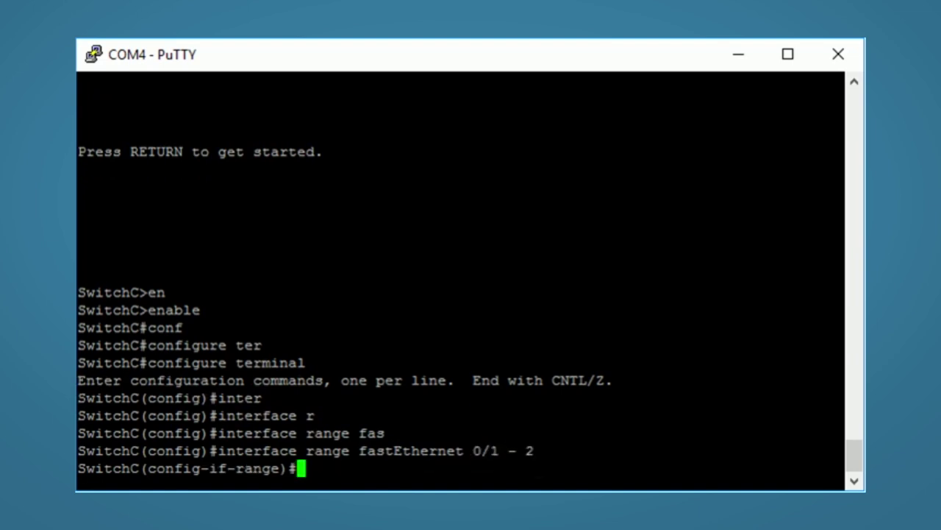
Step: Apply channel-group 1 mode active so Port-channel 1 comes up with both links
text(chan)
key(Tab)
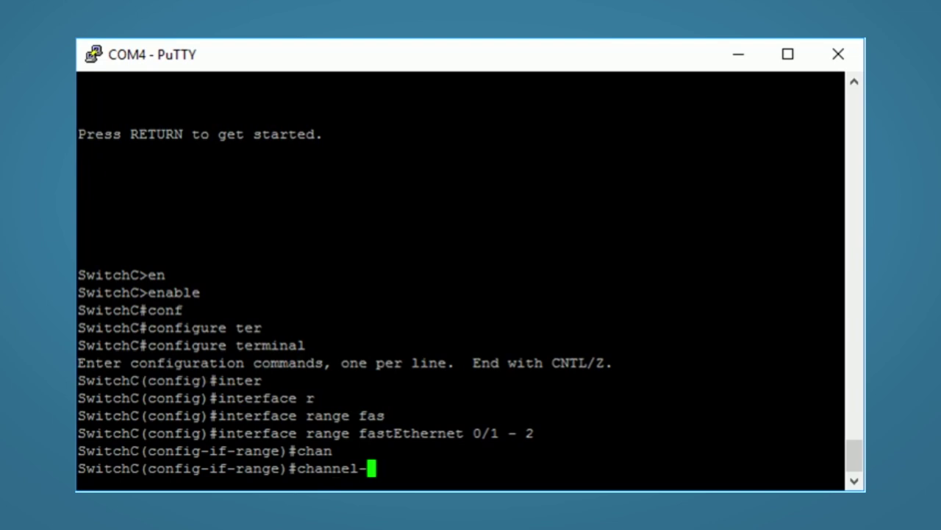
text(gro)
key(Tab)
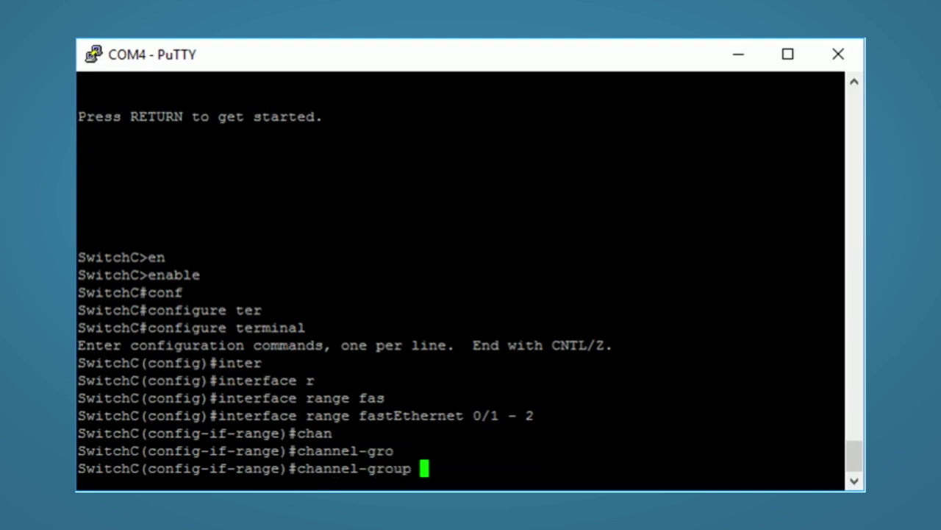
text(1)
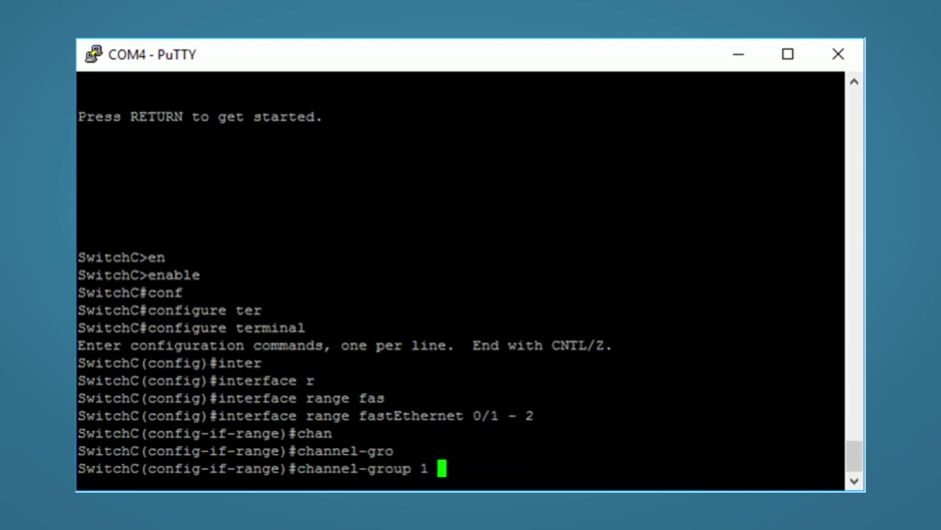
text( mode)
key(Tab)
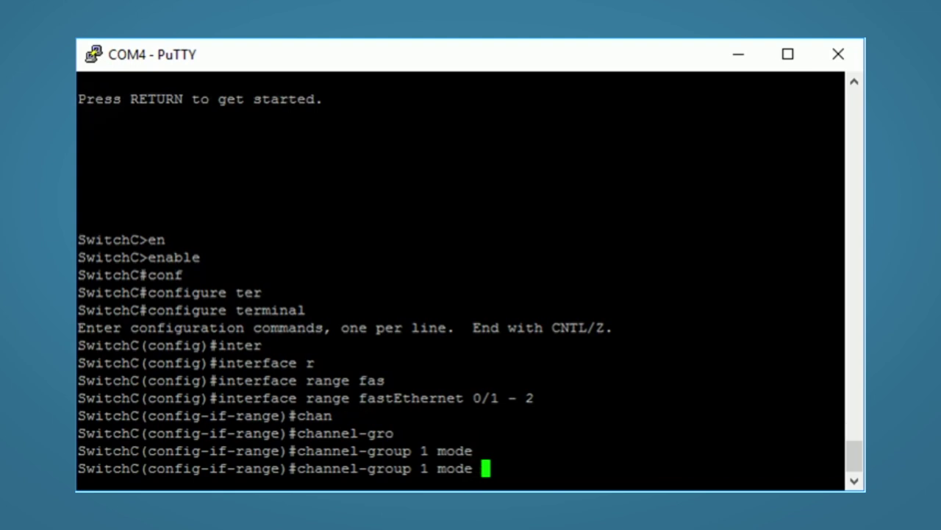
text(ac)
key(Tab)
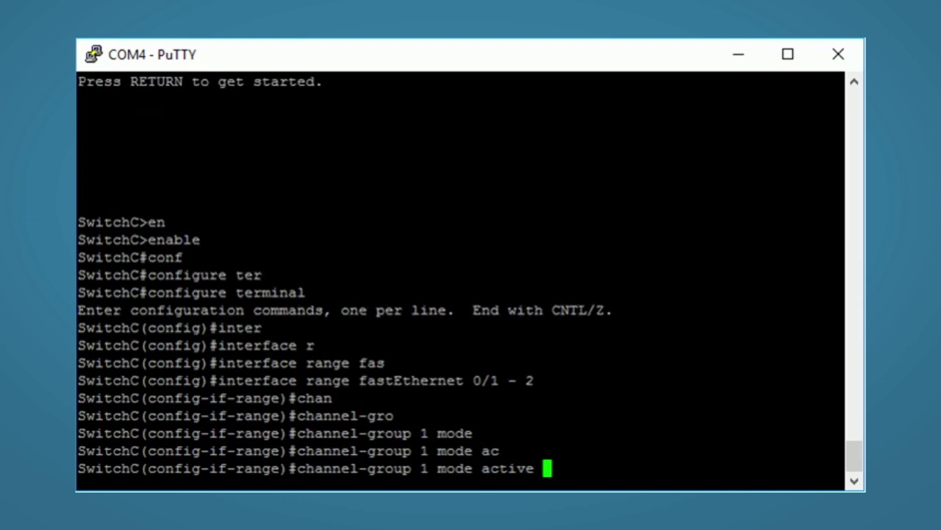
key(Return)
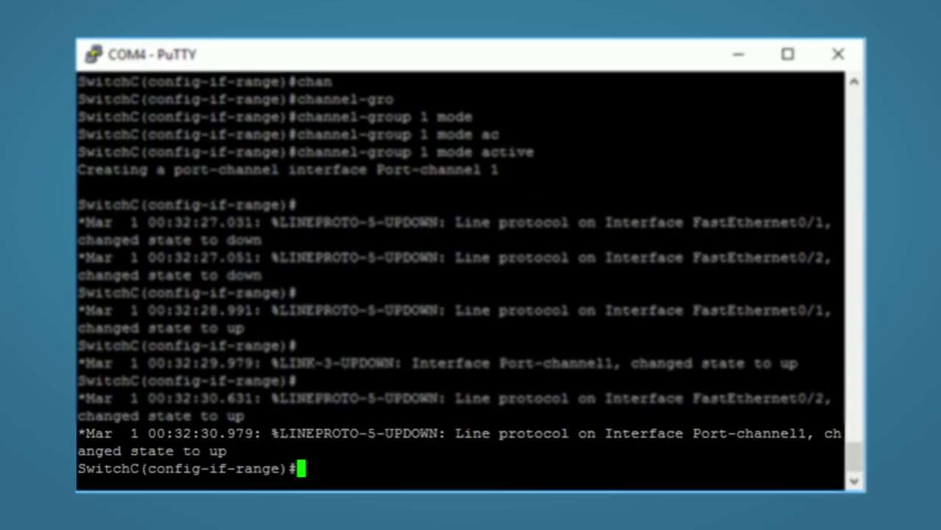
Step: Exit twice, from interface range configuration back to privileged EXEC mode
text(exit)
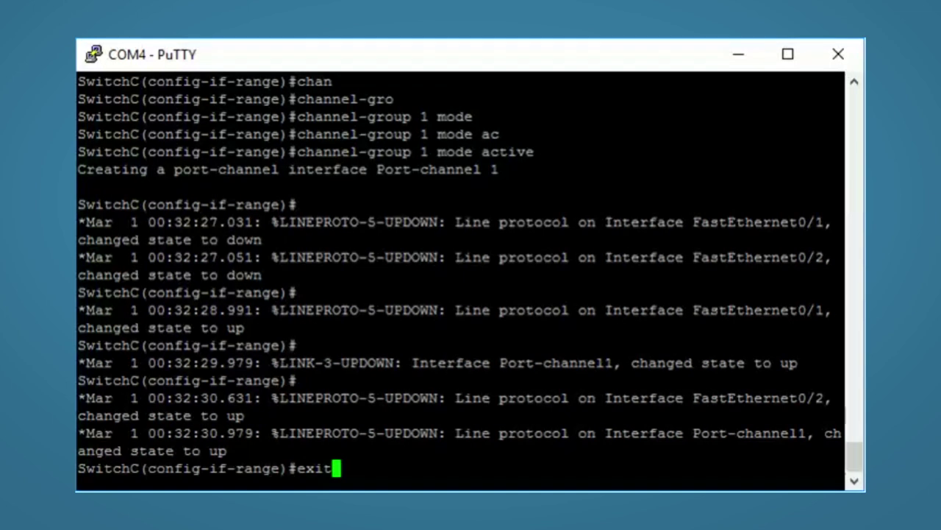
key(Return)
text(exi)
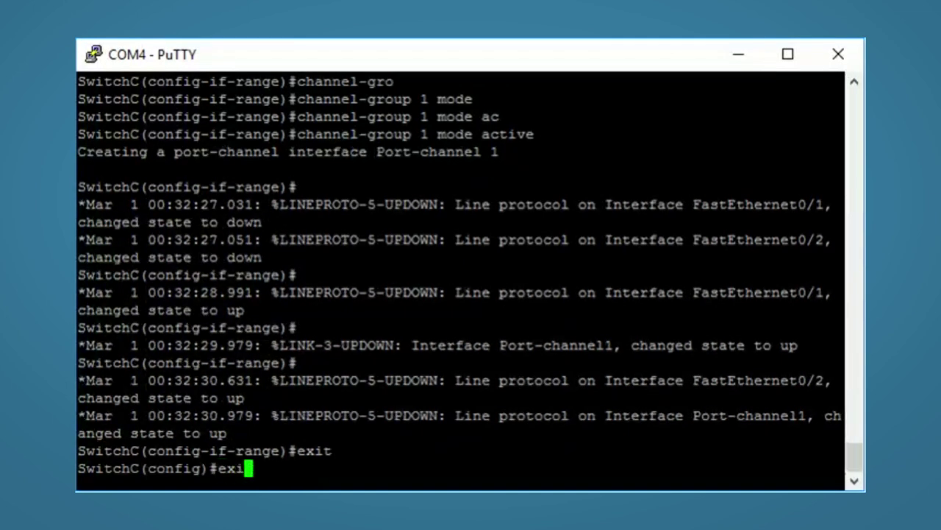
key(Tab)
key(Return)
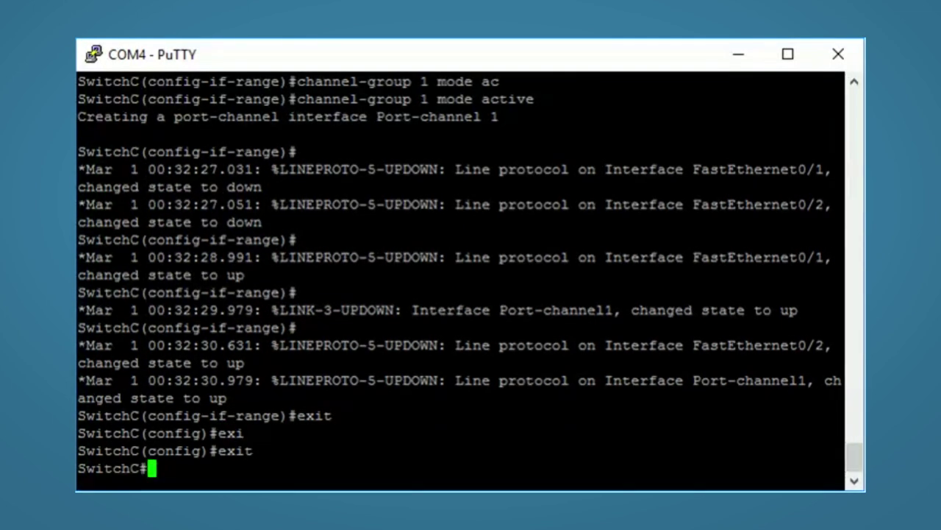
Step: Run show ip interface brief, confirming Fa0/1–2 and Port-channel1 are up/up
text(sh)
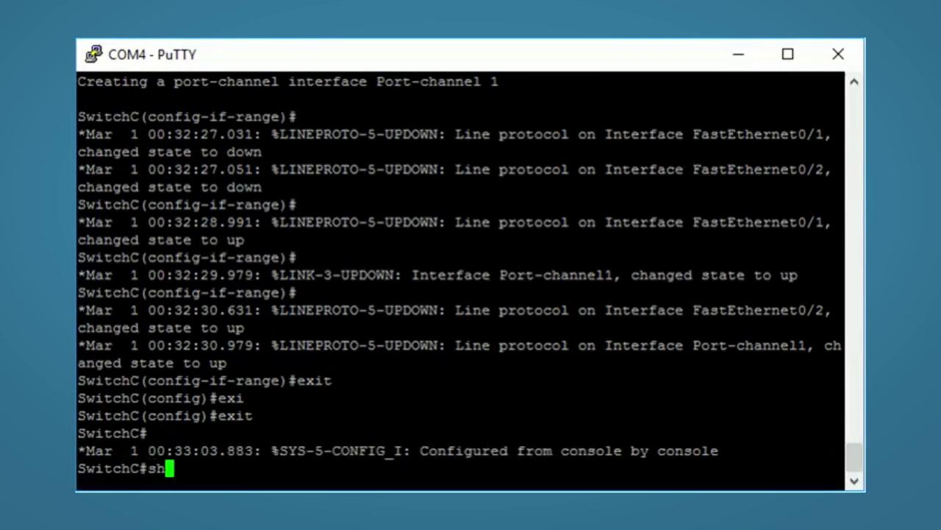
text(ow ip inter)
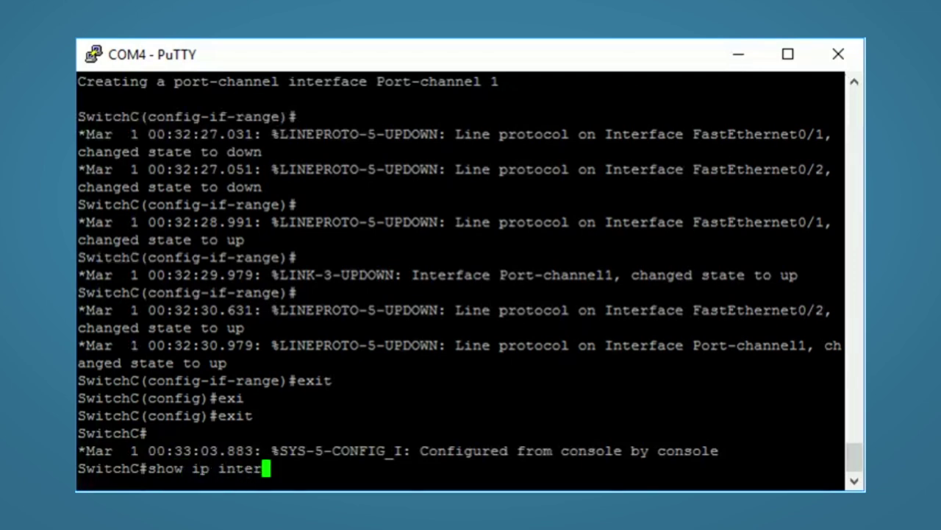
key(Tab)
text(br)
key(Tab)
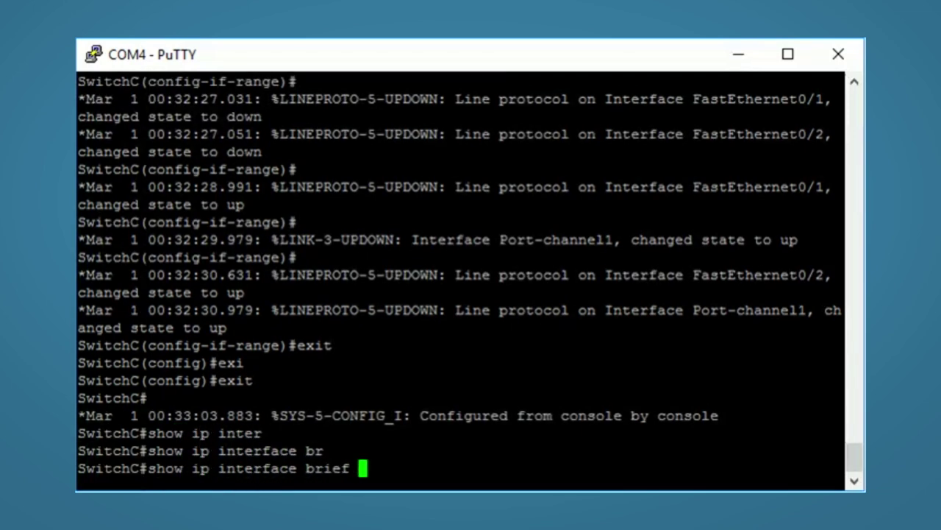
key(Return)
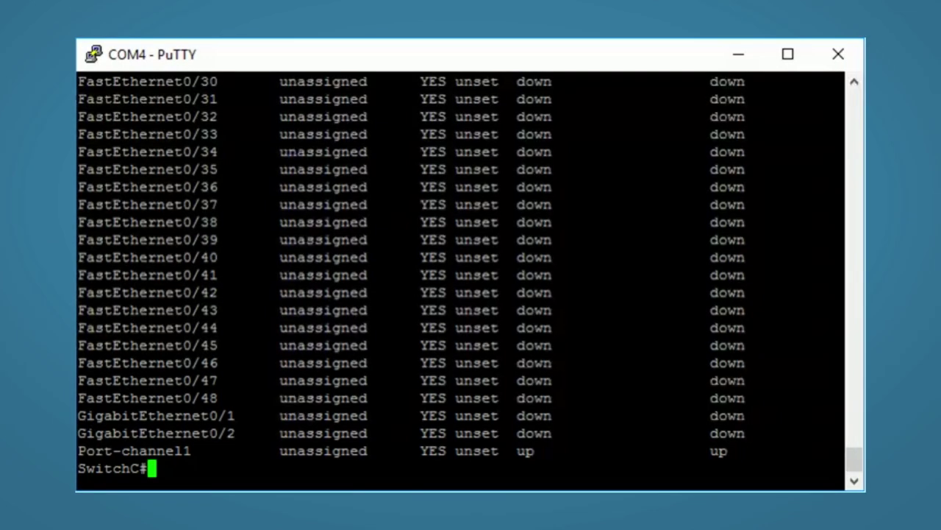
text(show)
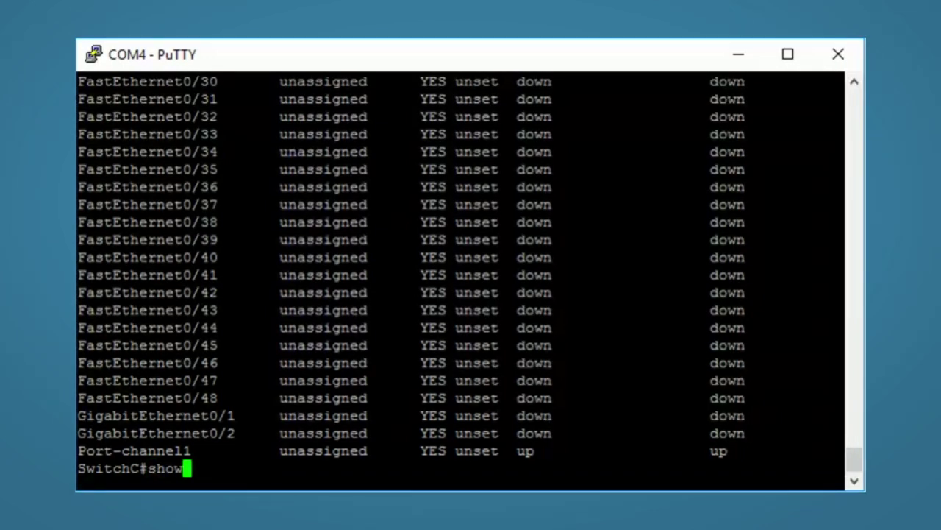
text( spa)
Step: Show spanning tree for VLAN 1, with Po1 as the forwarding root port at cost 12
key(Tab)
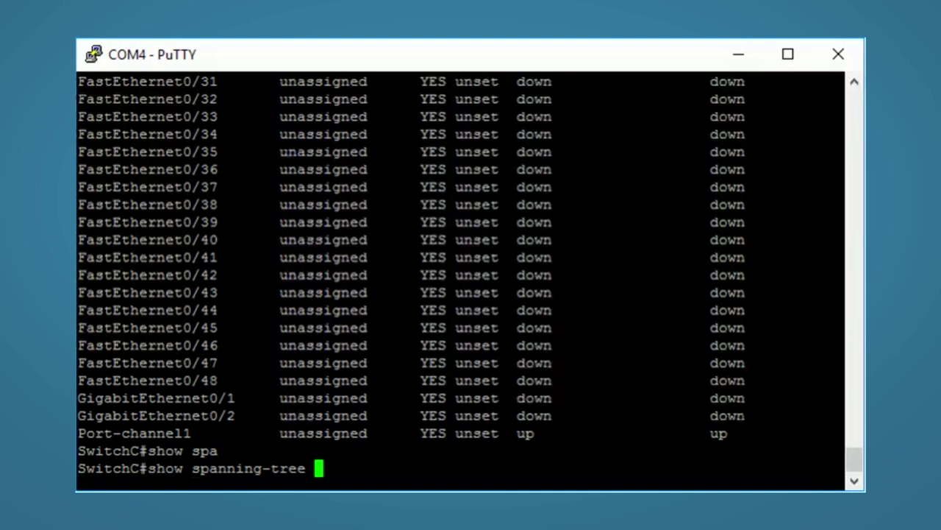
text(vl)
key(Tab)
text(1)
key(Return)
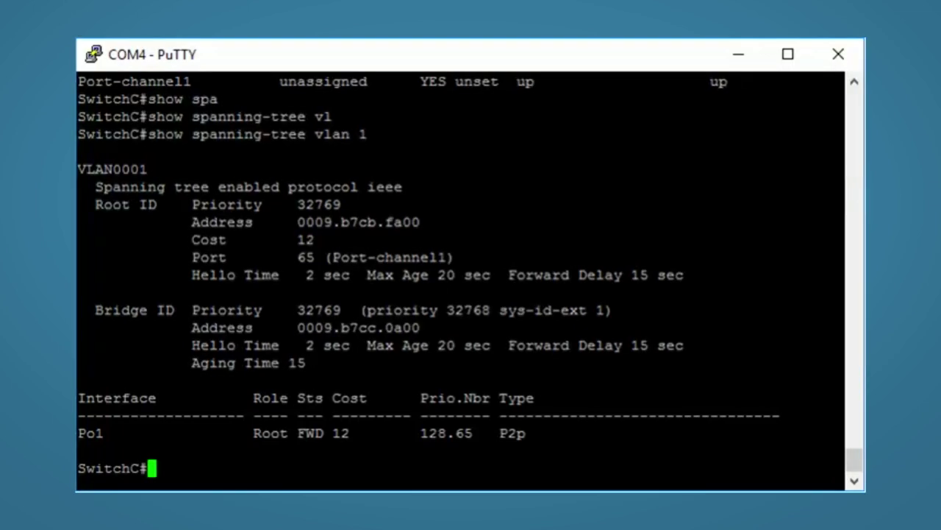
text(sho)
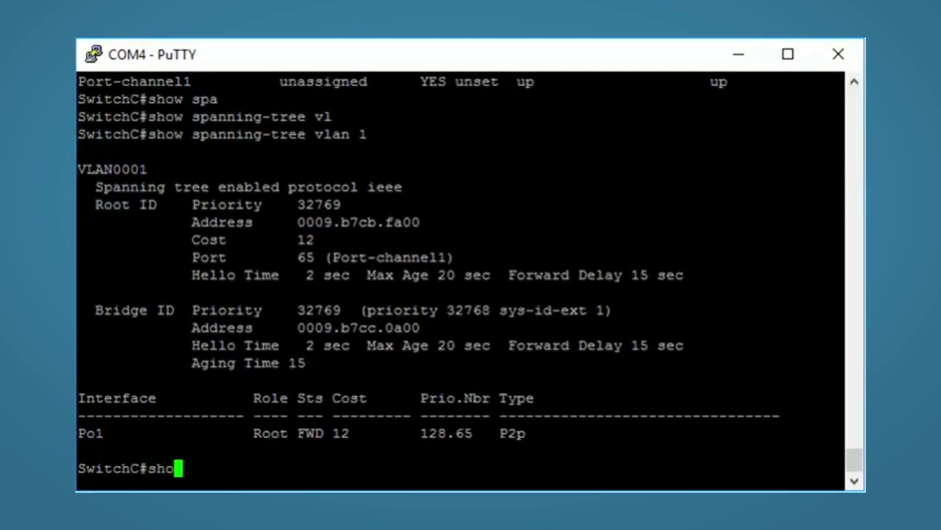
text(w et)
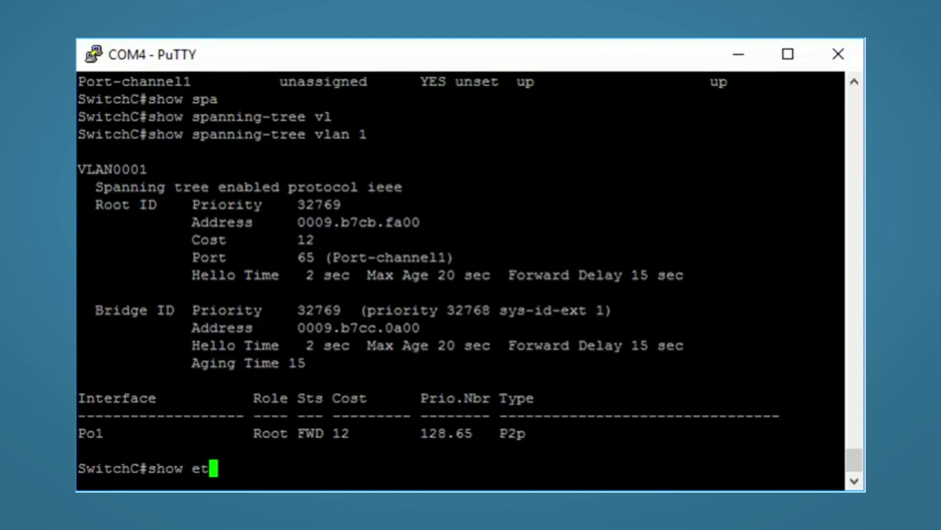
text(her)
key(Tab)
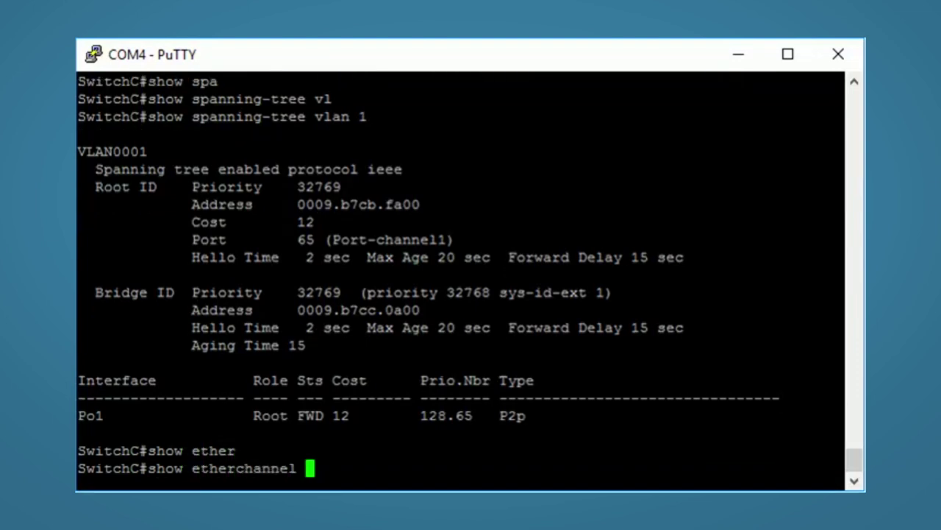
Step: Display show etherchannel summary, showing Po1(SU) running LACP with Fa0/1 and Fa0/2 bundled
text(sum)
key(Tab)
key(Return)
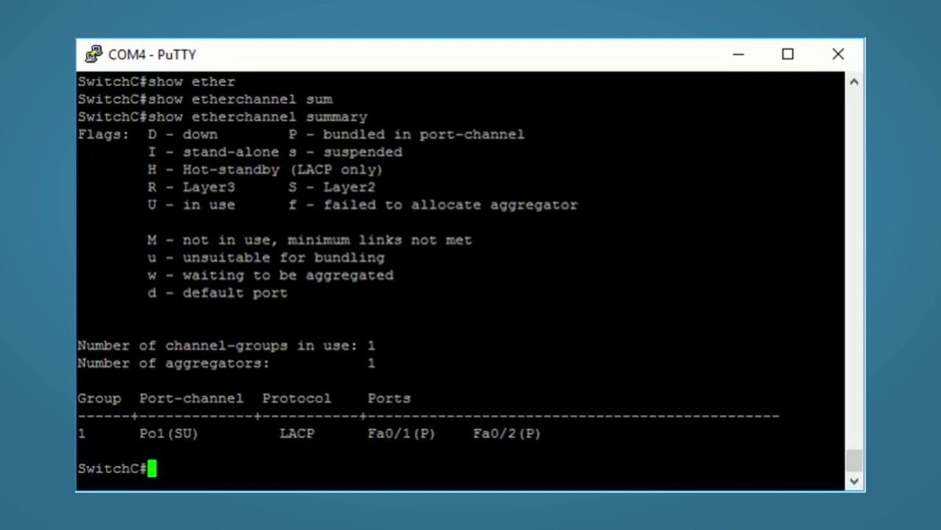
text(show )
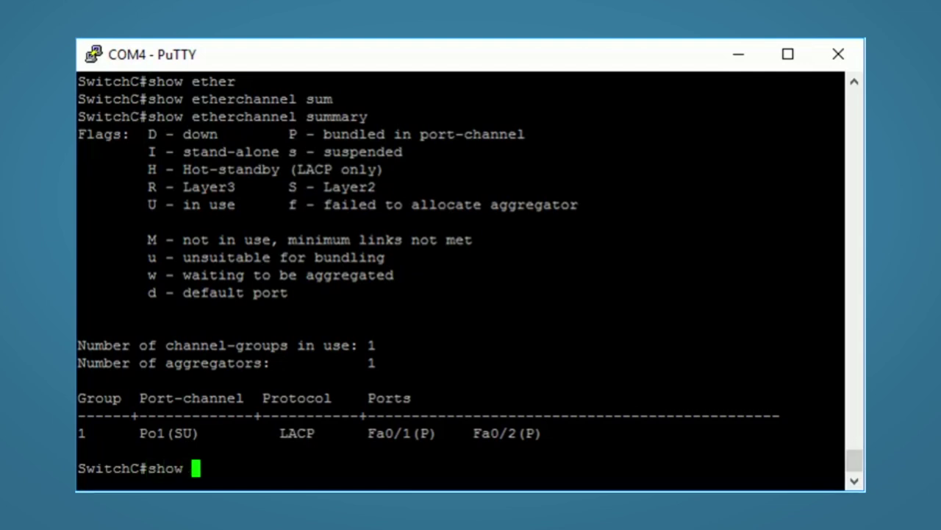
text(inte)
Step: Show interfaces port-channel 1: full-duplex 100Mb/s, BW 200000 Kbit, members Fa0/1 and Fa0/2
key(Tab)
text(por)
key(Tab)
text(t)
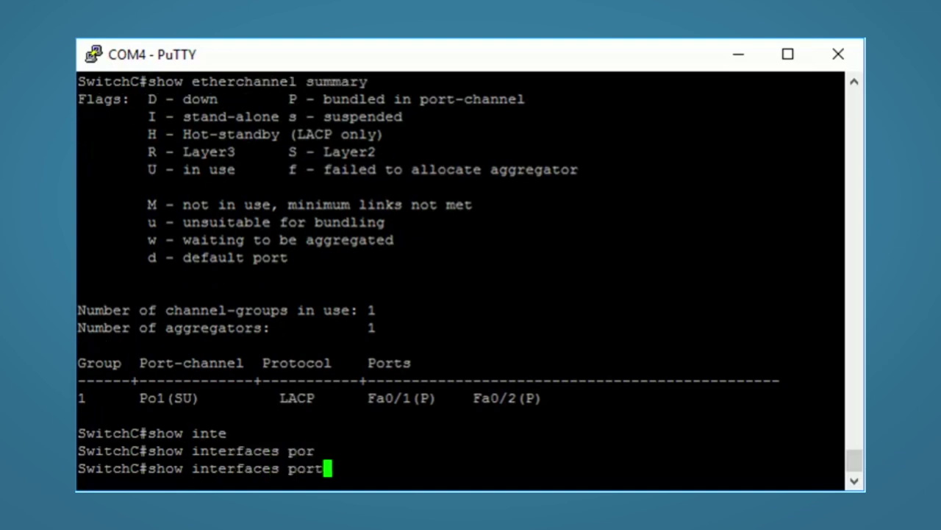
text(-c)
key(Tab)
text(1)
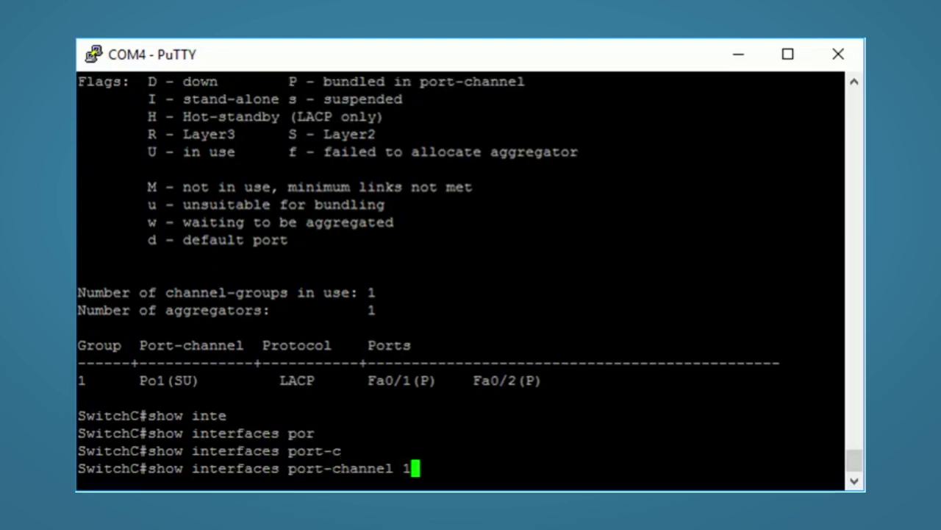
key(Return)
key(Page_Up)
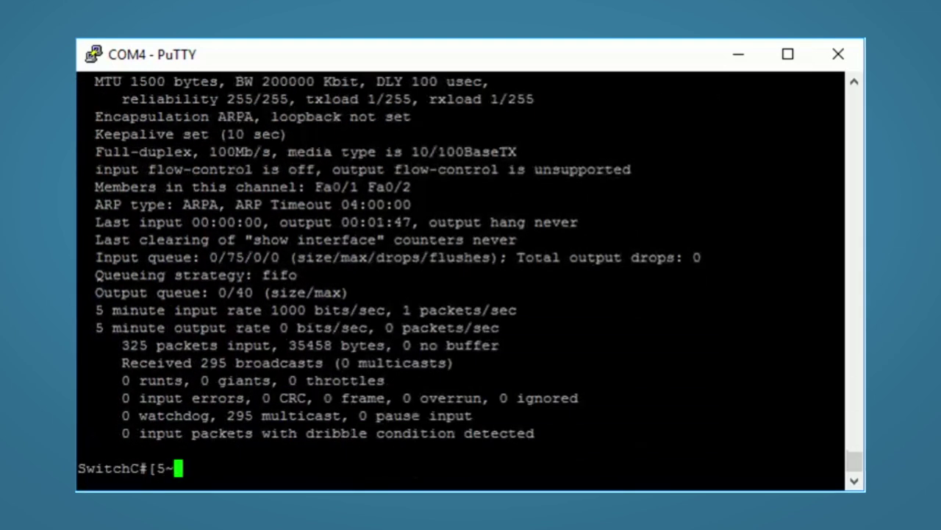